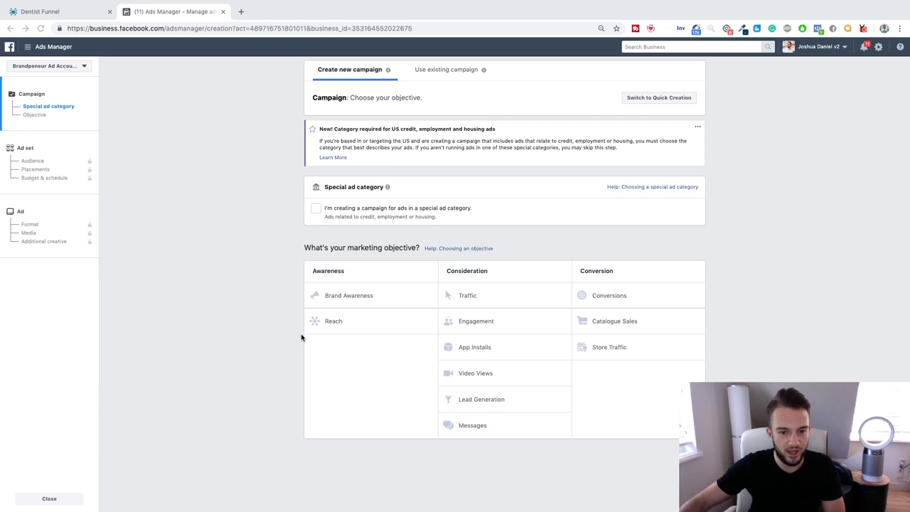
Step: Choose Traffic as the campaign's marketing objective and continue to the ad set settings
left_click(609, 295)
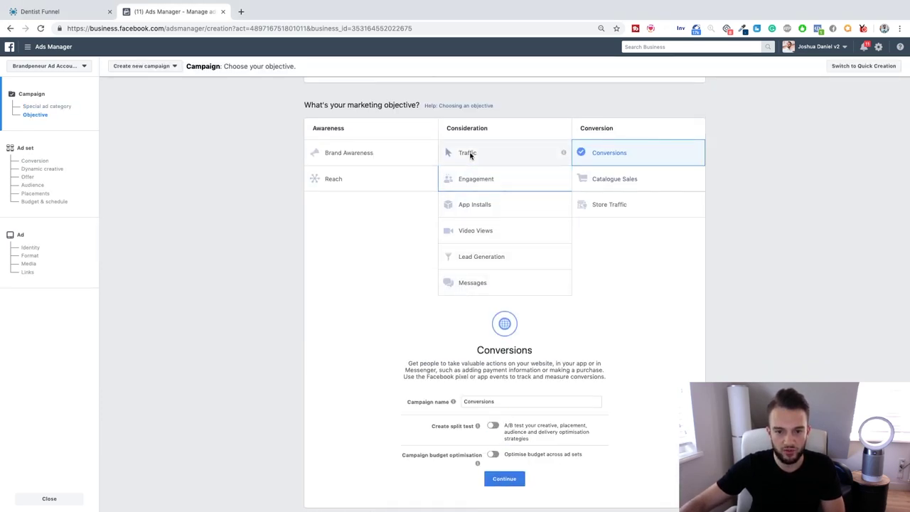
left_click(467, 152)
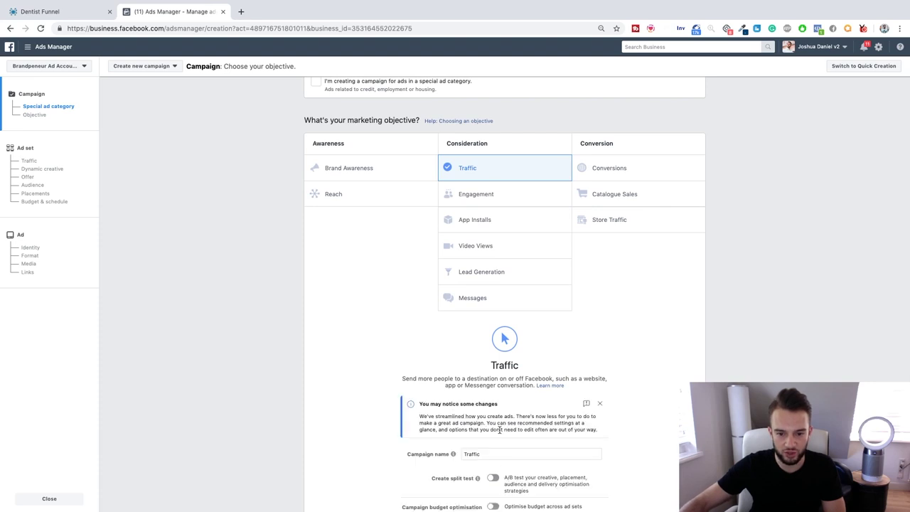
scroll(509, 468, "down", 2)
left_click(514, 441)
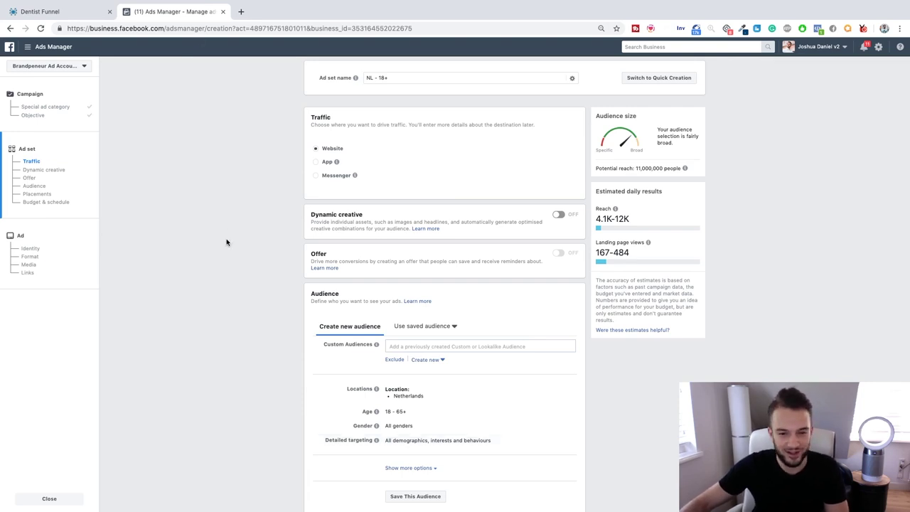
Step: Expand the additional targeting options in the ad set's Audience section
scroll(226, 241, "down", 1)
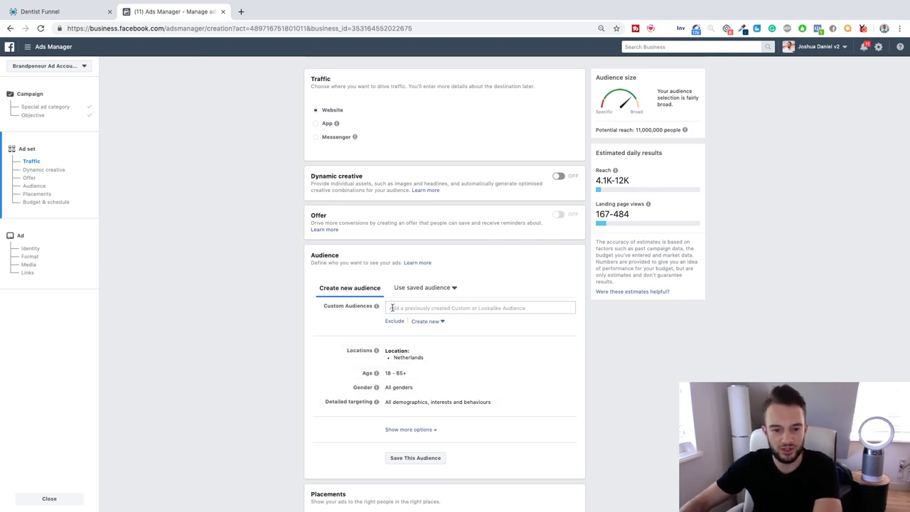
scroll(391, 307, "down", 1)
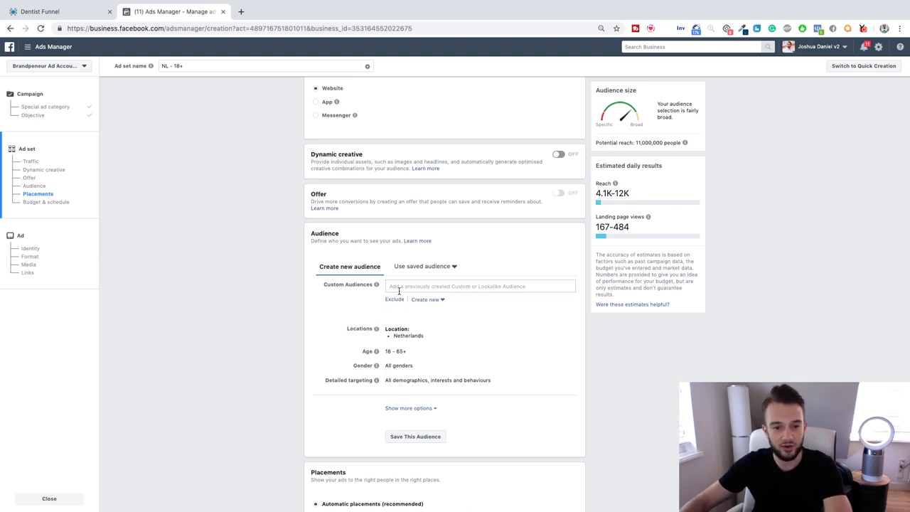
scroll(335, 325, "down", 2)
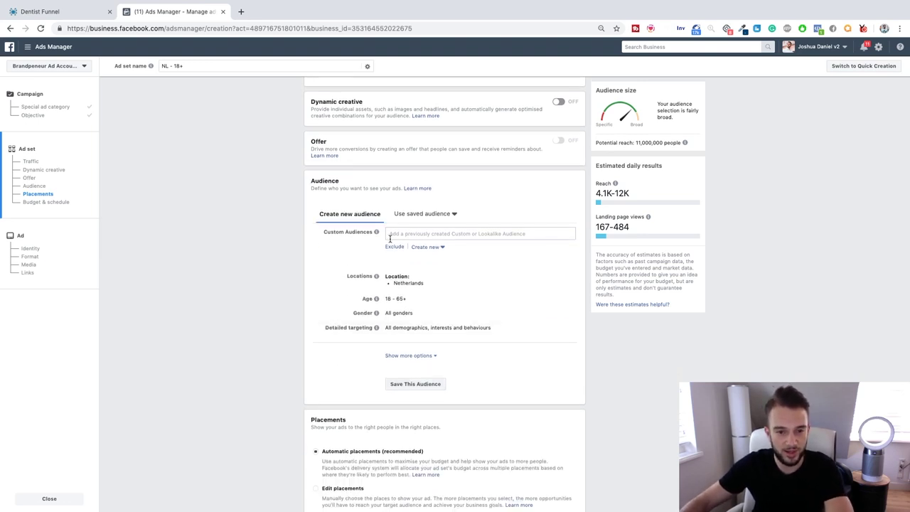
left_click(412, 356)
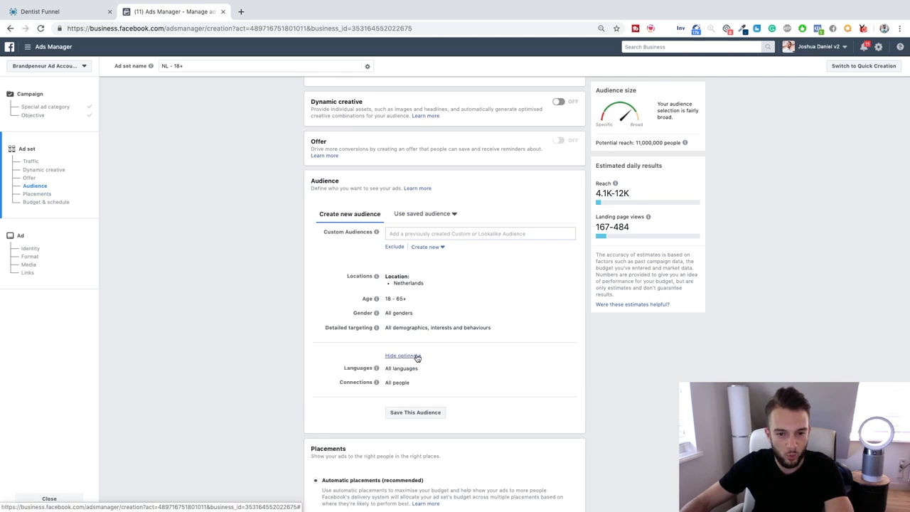
Step: Examine the choices for creating or adding custom and lookalike audiences, and look over the ad set's placement and budget settings
left_click(433, 247)
left_click(382, 265)
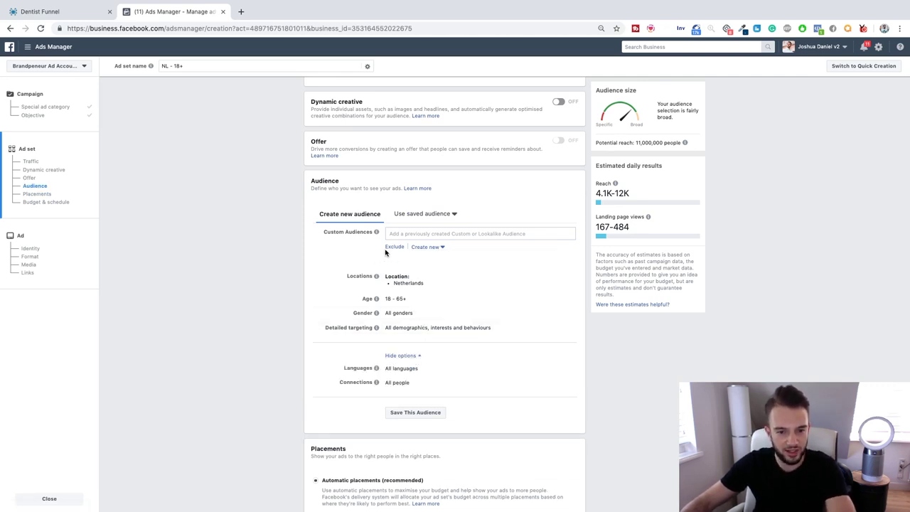
scroll(328, 298, "down", 5)
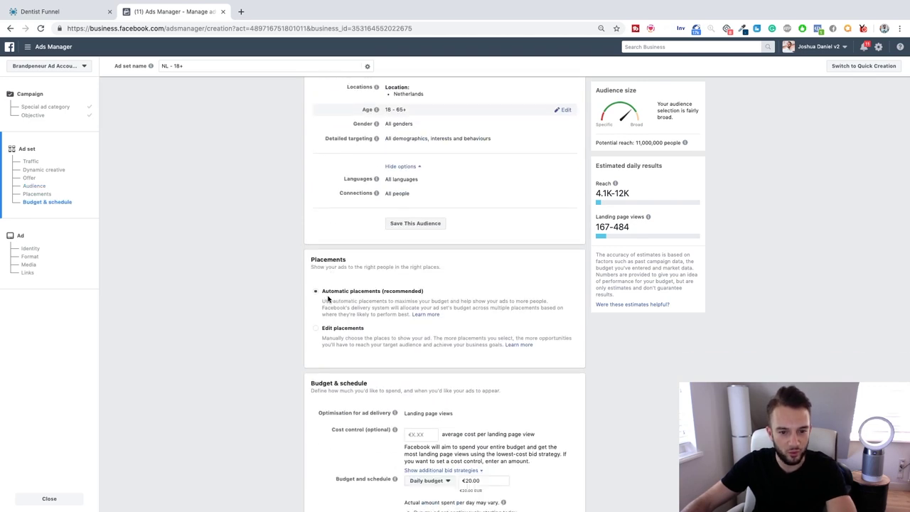
scroll(327, 300, "up", 3)
scroll(327, 302, "up", 4)
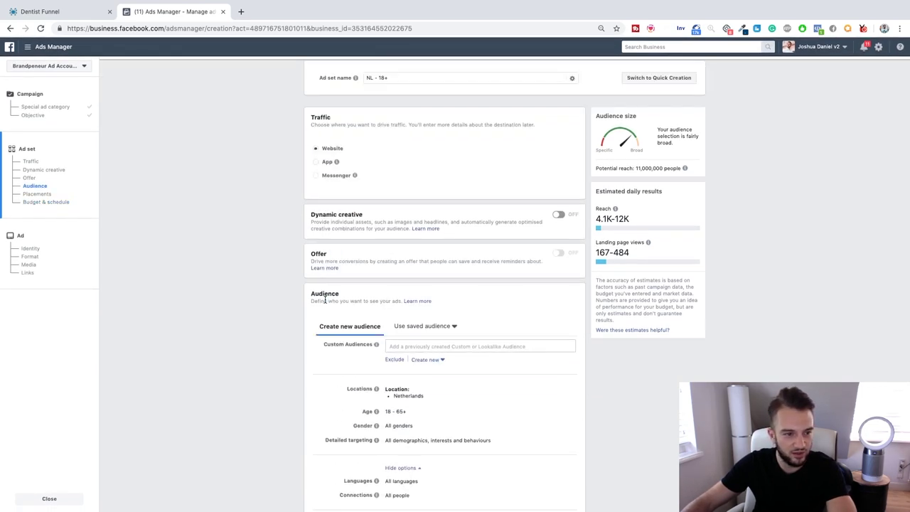
left_click(37, 185)
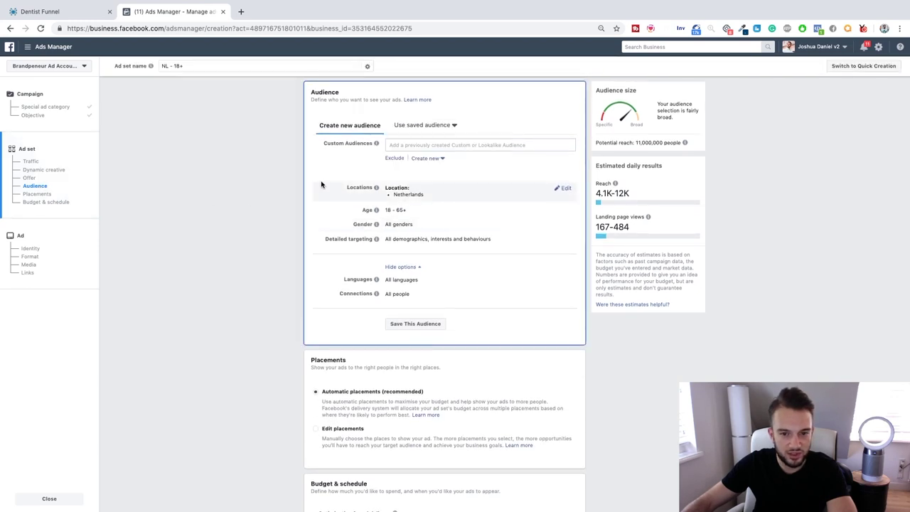
left_click(439, 160)
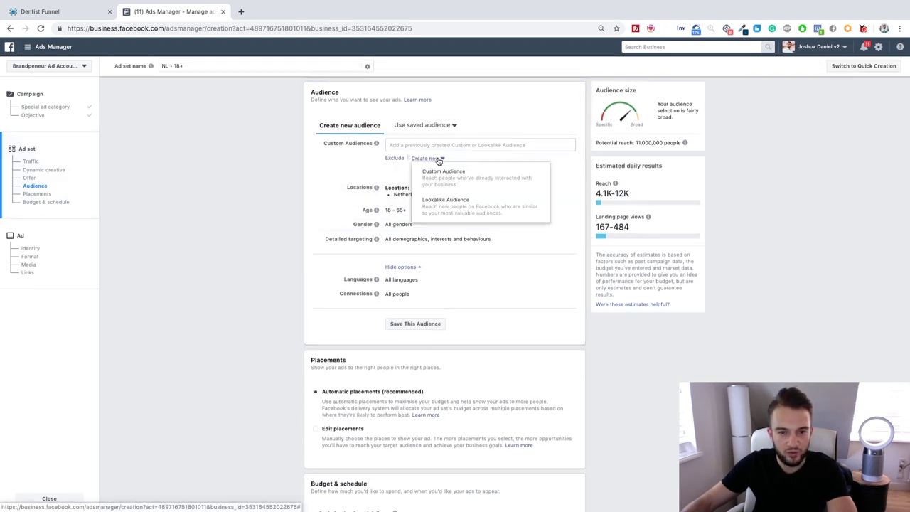
left_click(325, 179)
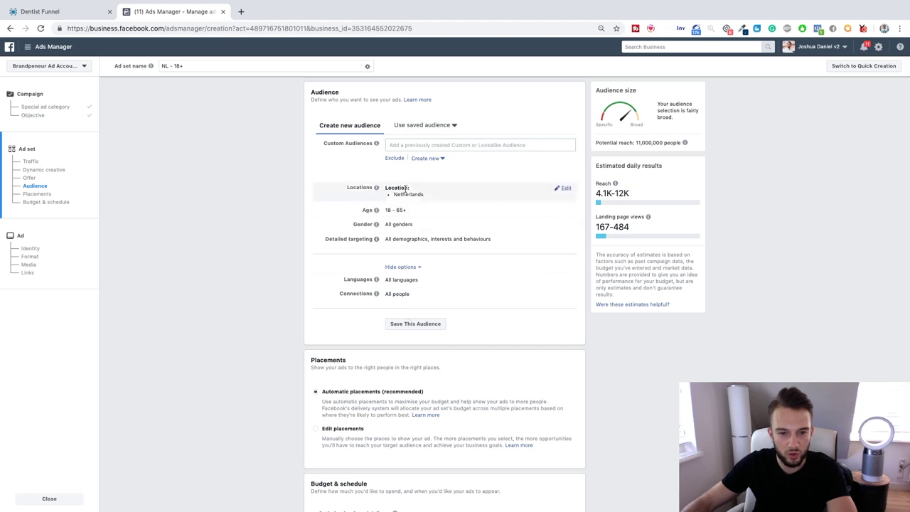
left_click(410, 143)
left_click(337, 165)
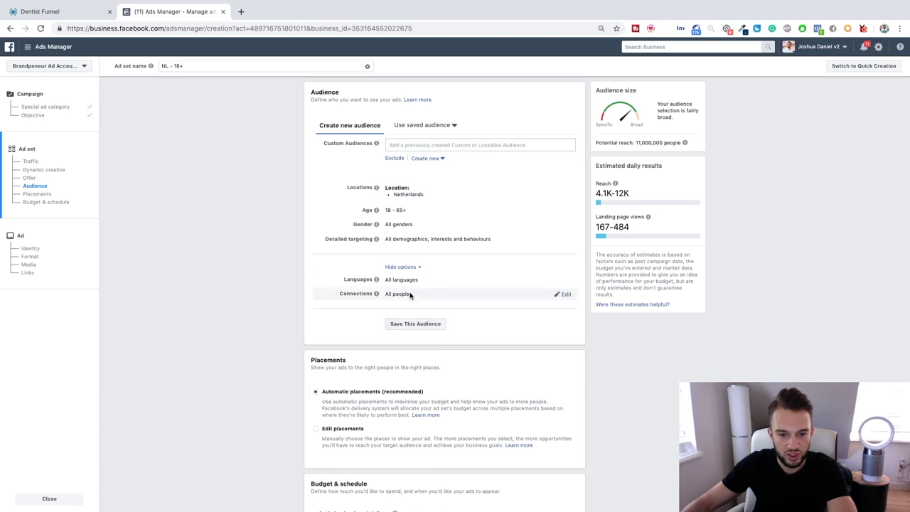
left_click(440, 143)
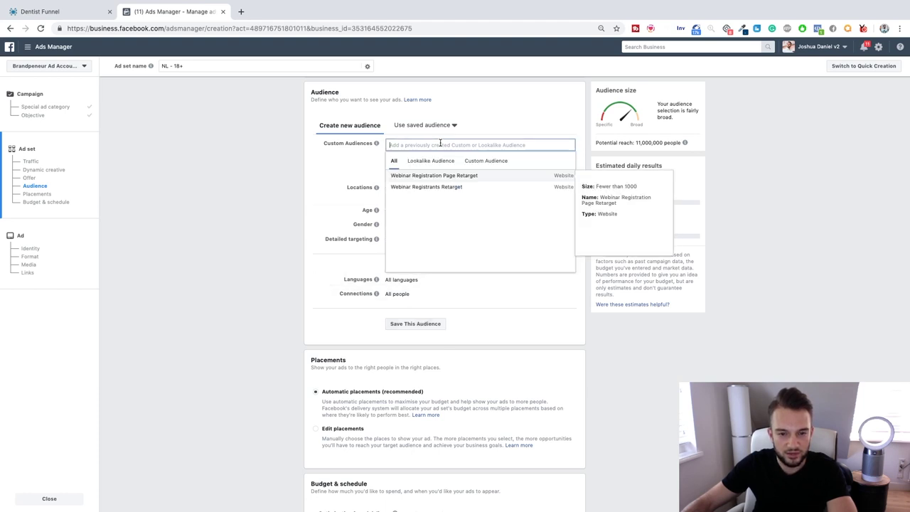
left_click(351, 171)
Step: Open the audience's detailed targeting for editing
scroll(329, 226, "down", 3)
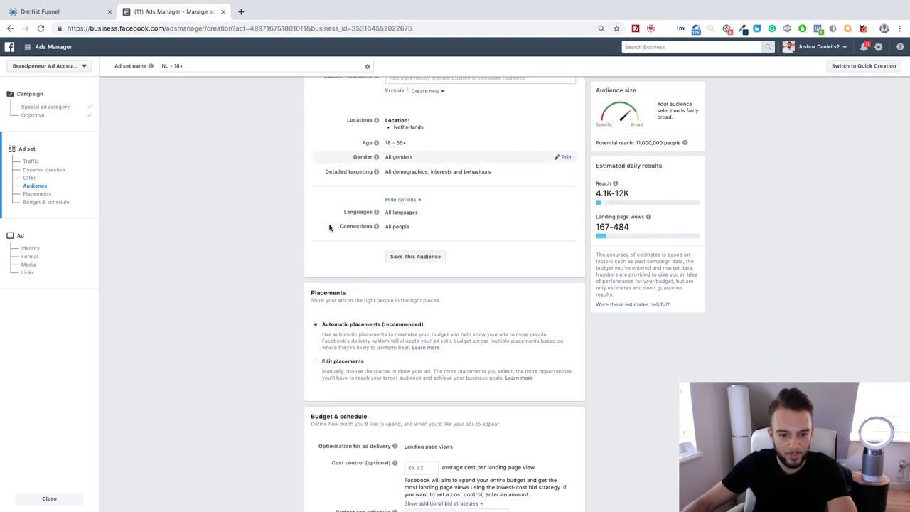
scroll(329, 225, "up", 6)
scroll(329, 226, "down", 3)
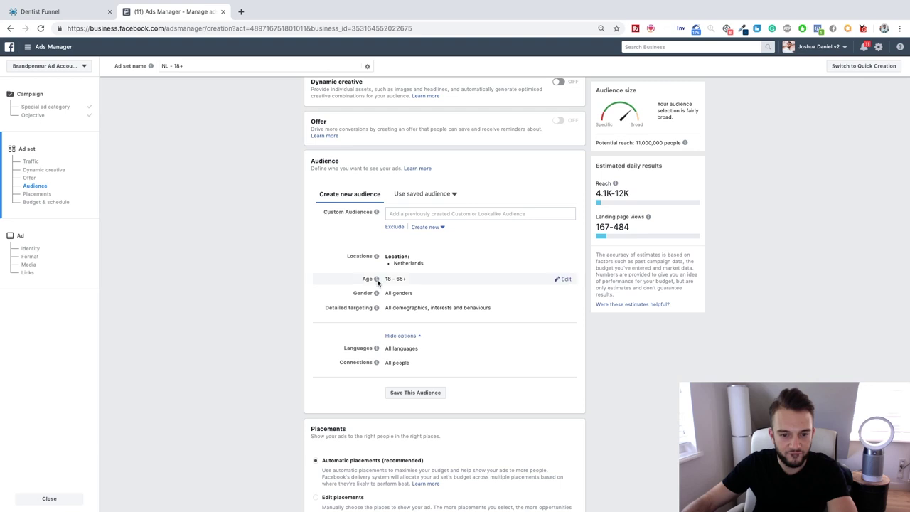
left_click(564, 309)
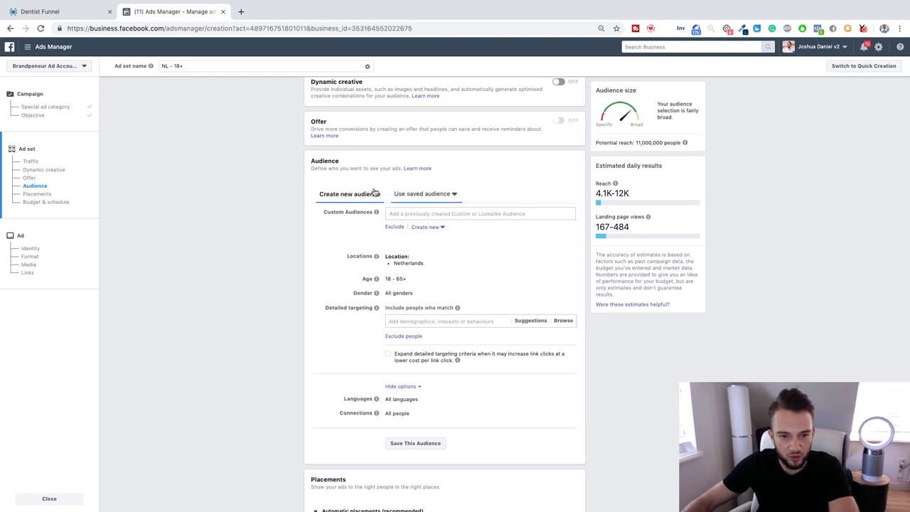
left_click(413, 321)
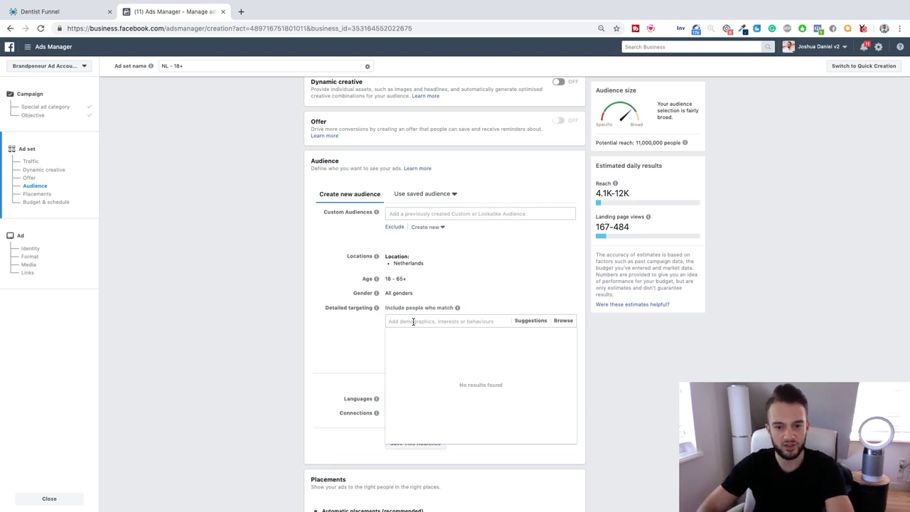
type("London")
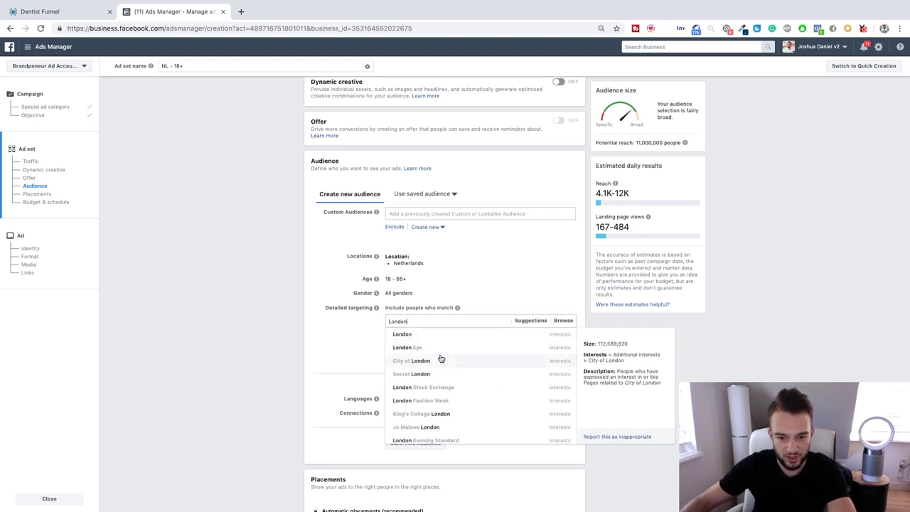
double_click(398, 320)
key("BackSpace")
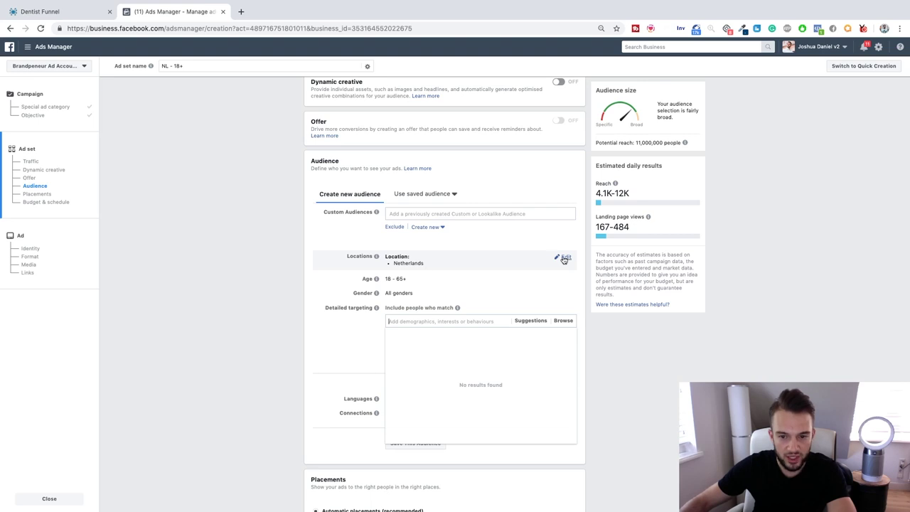
Step: Remove Netherlands from the audience's targeted locations
left_click(564, 260)
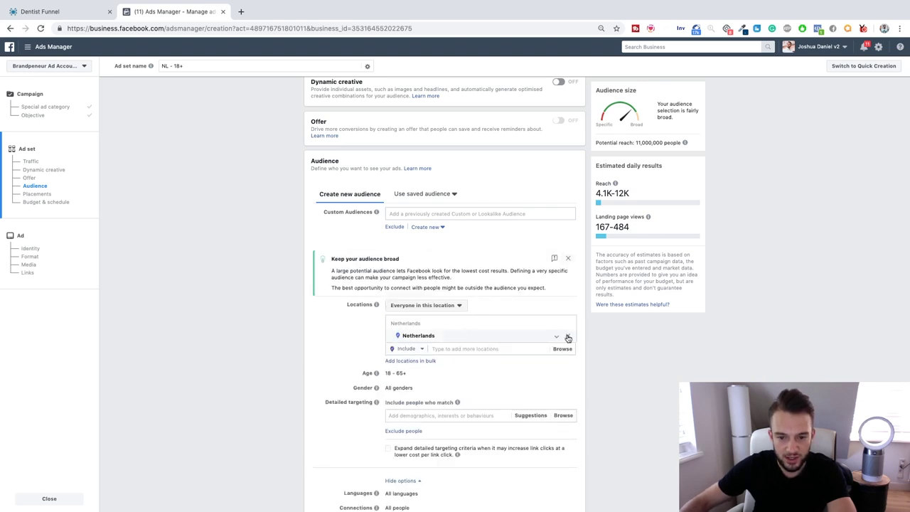
left_click(566, 339)
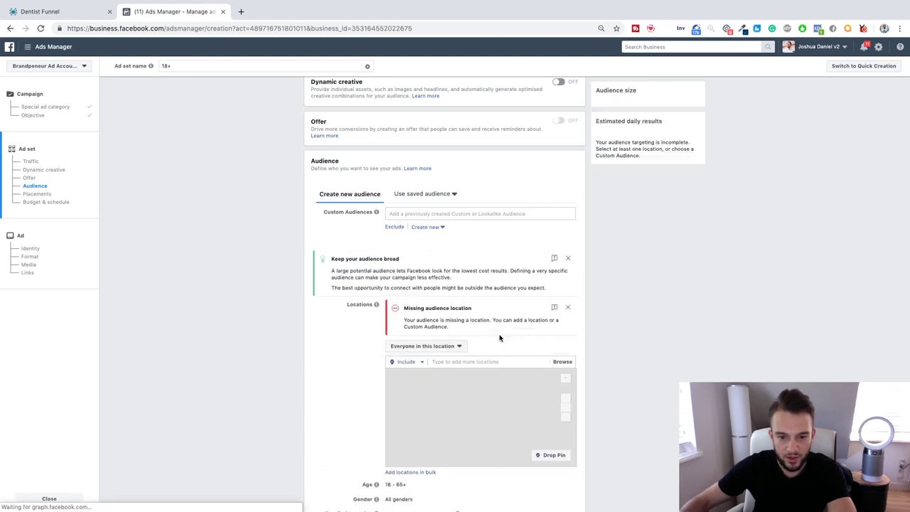
left_click(455, 361)
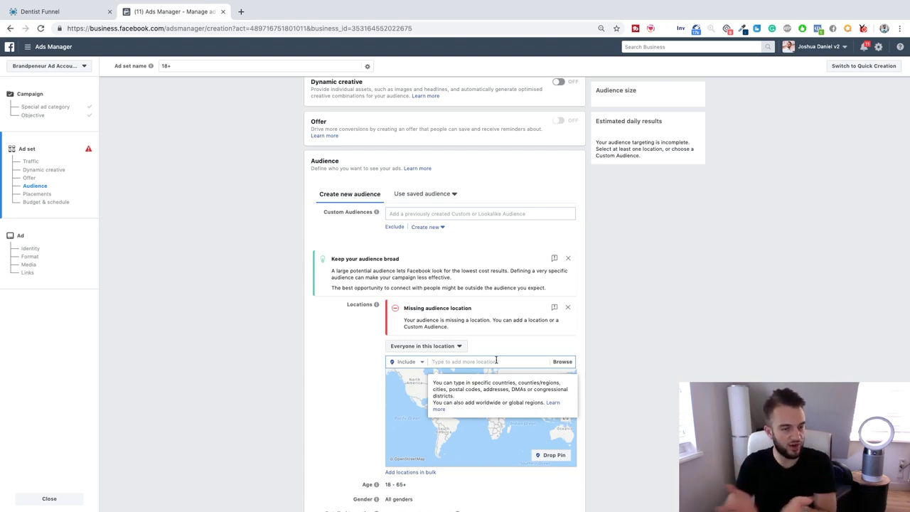
Step: Search the detailed targeting options for "teeth whitening"
scroll(399, 370, "down", 3)
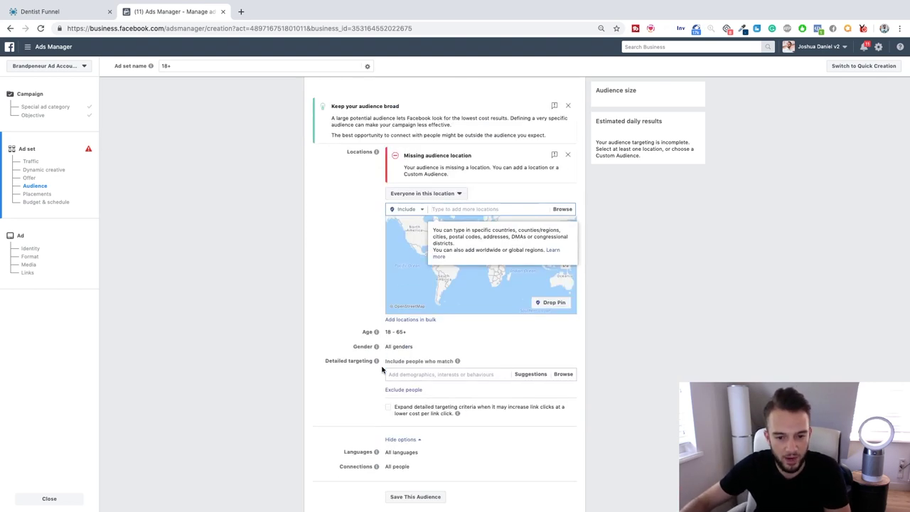
left_click(416, 374)
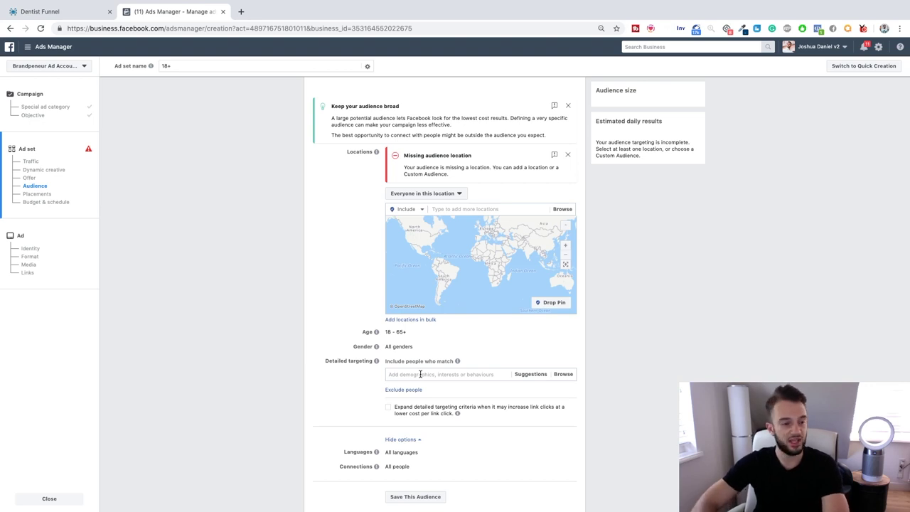
type("teeth whitening")
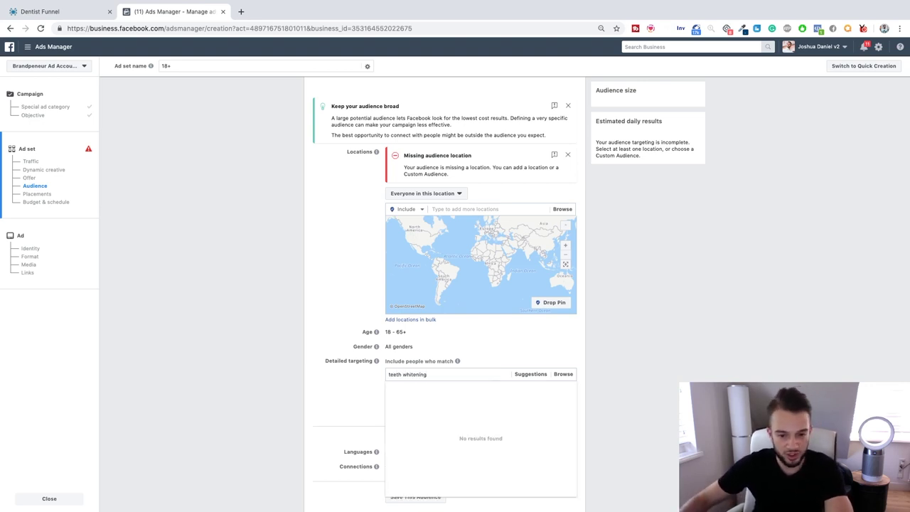
triple_click(487, 376)
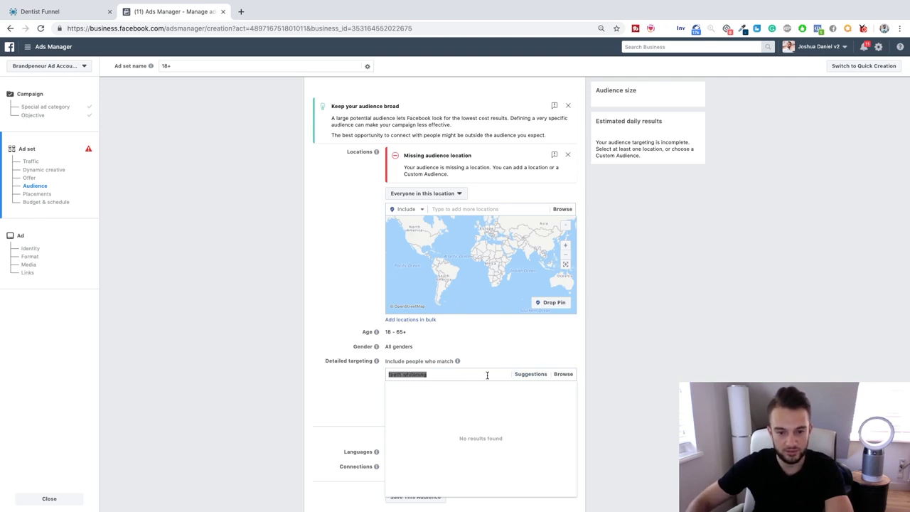
left_click(441, 376)
Step: Search for "teet" and add the Teeth cleaning interest to the detailed targeting
left_click(524, 376)
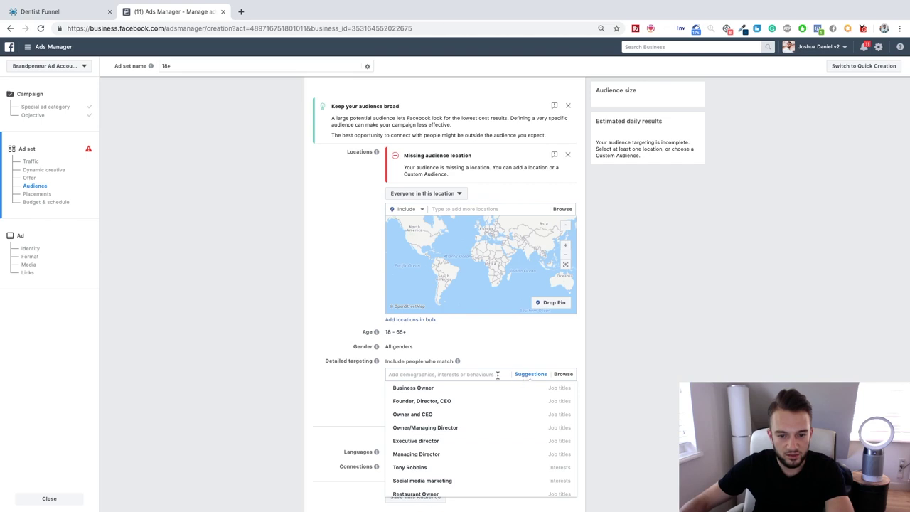
type("teet")
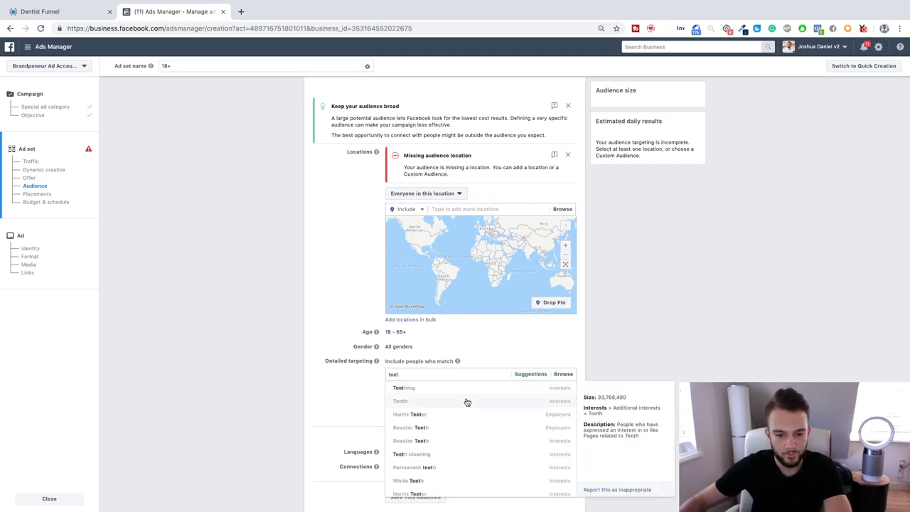
left_click(421, 457)
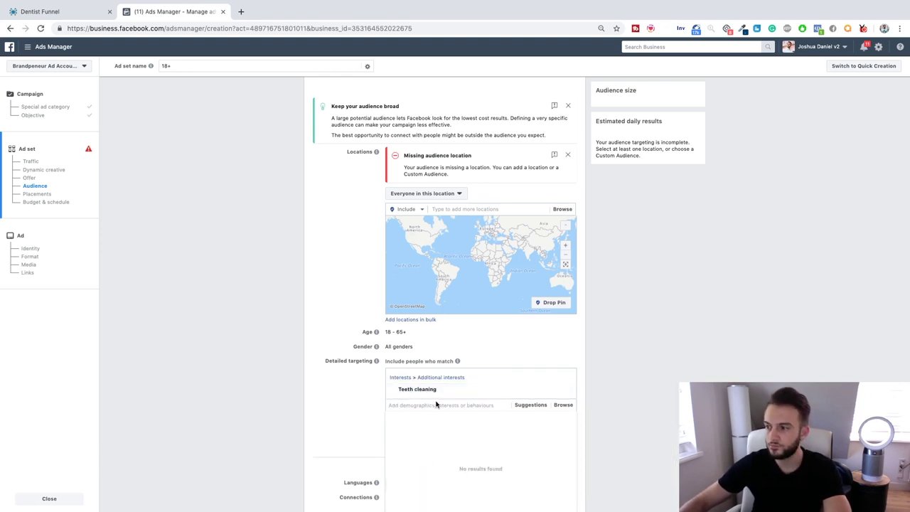
Step: Search the detailed targeting for "teeth whitening" and add the White Teeth and Dental hygienist interests from the suggestions
type("teeth")
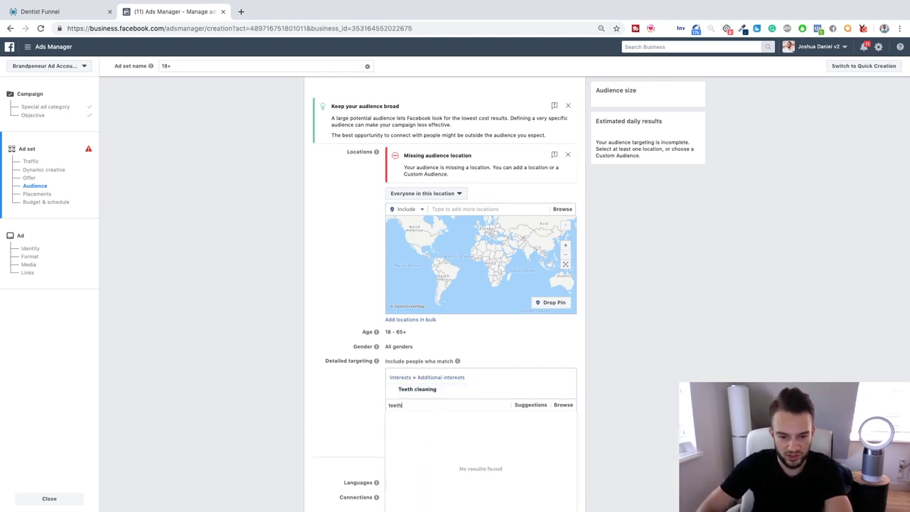
type(" whitening")
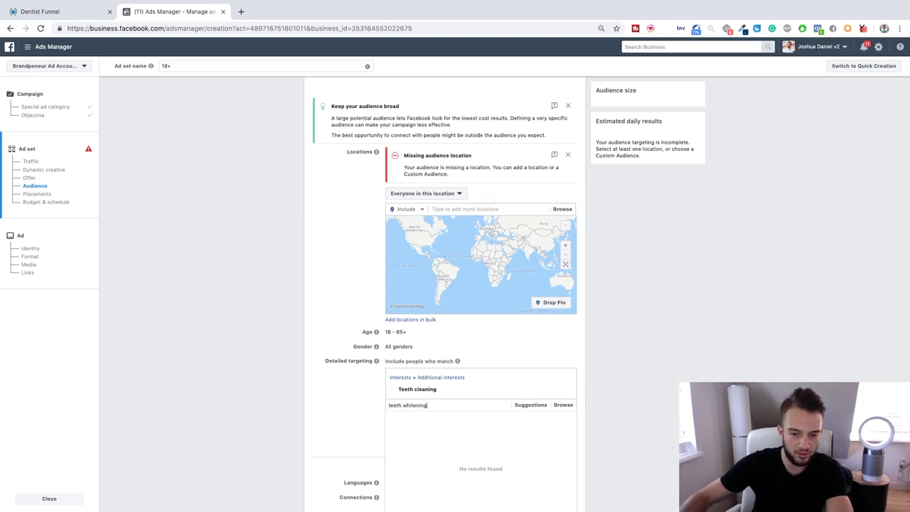
left_click(529, 404)
scroll(496, 416, "down", 1)
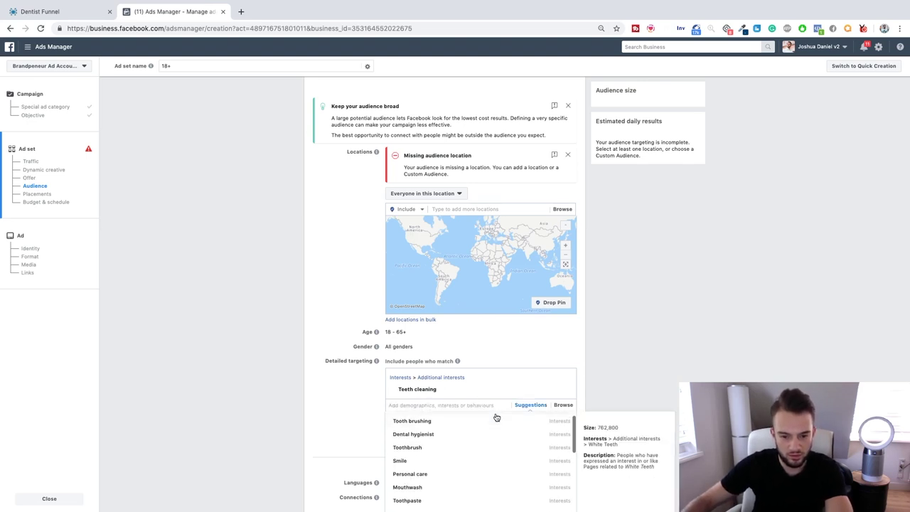
scroll(445, 413, "down", 2)
scroll(445, 413, "down", 10)
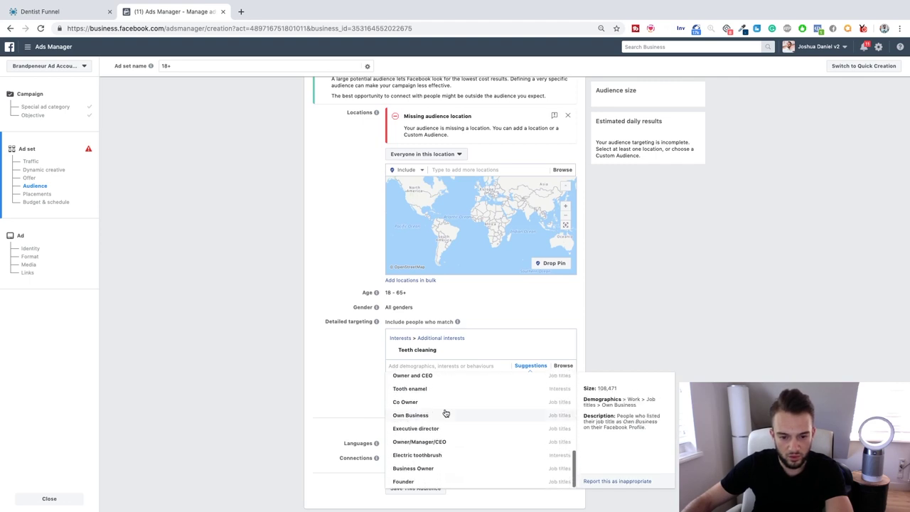
scroll(332, 424, "up", 5)
scroll(332, 424, "down", 5)
scroll(363, 416, "down", 2)
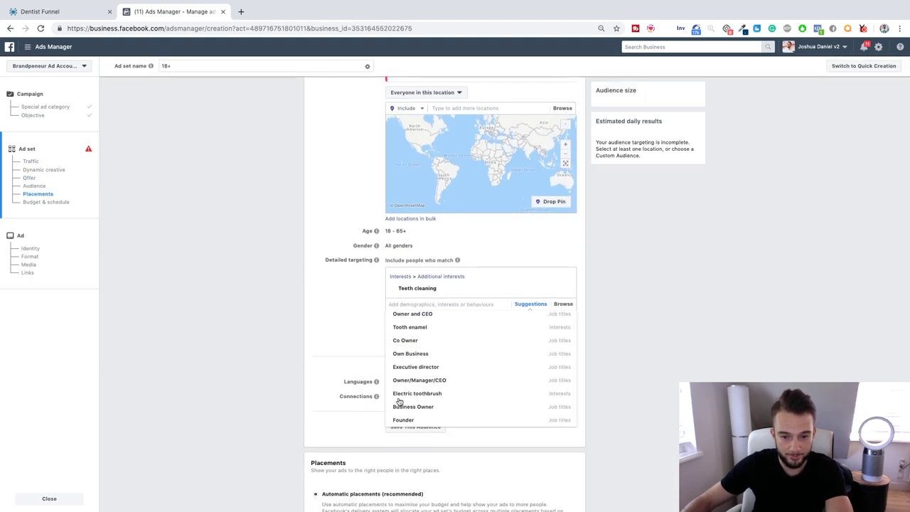
scroll(400, 395, "up", 10)
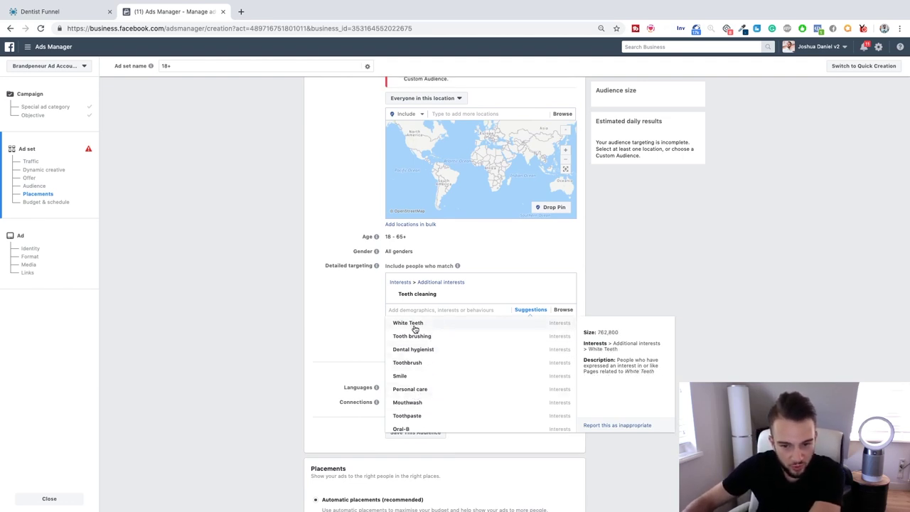
left_click(415, 326)
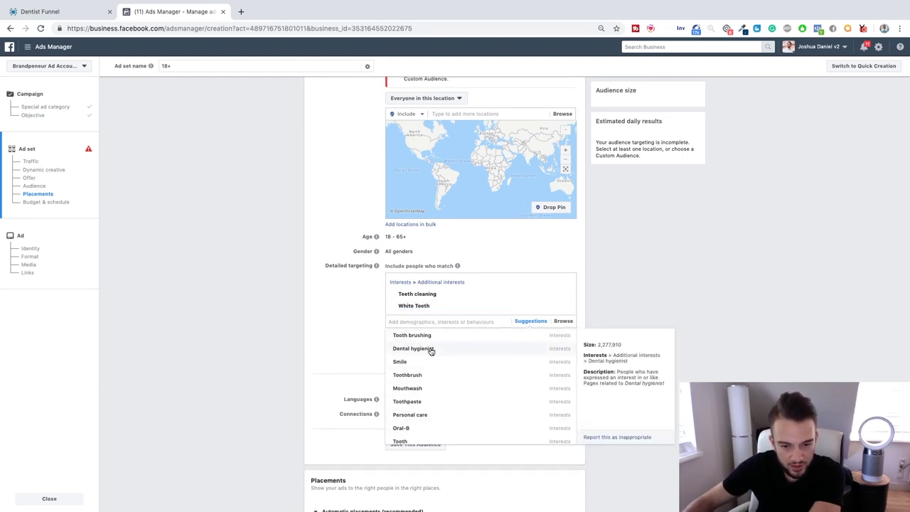
left_click(429, 351)
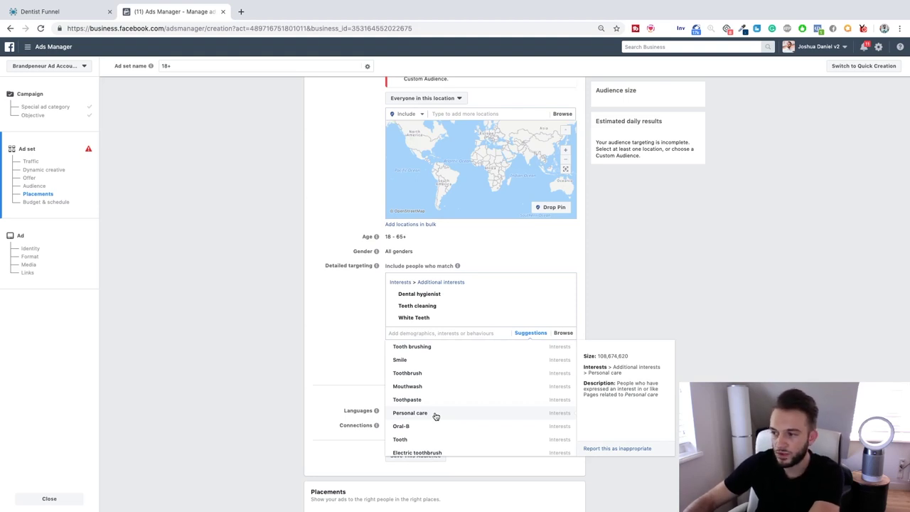
Step: Search for "dental care" and add the Dental care interest to the detailed targeting
left_click(423, 333)
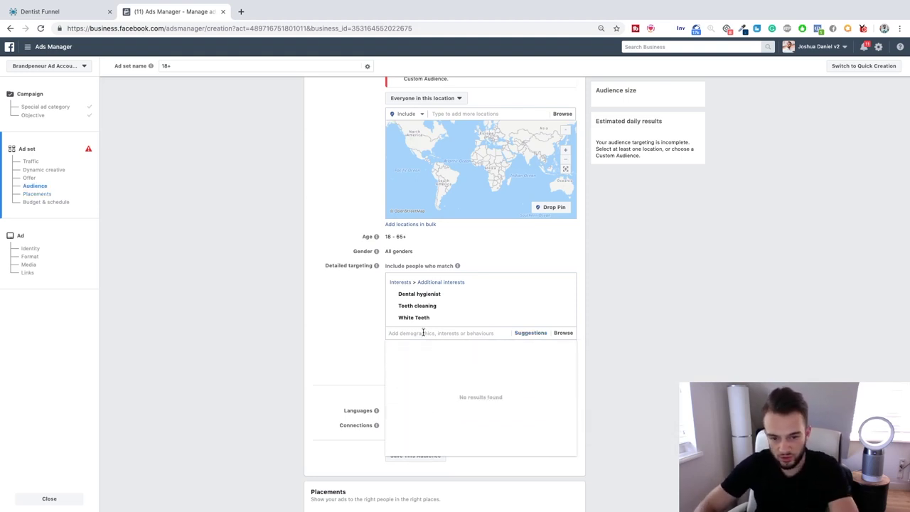
type("dental care")
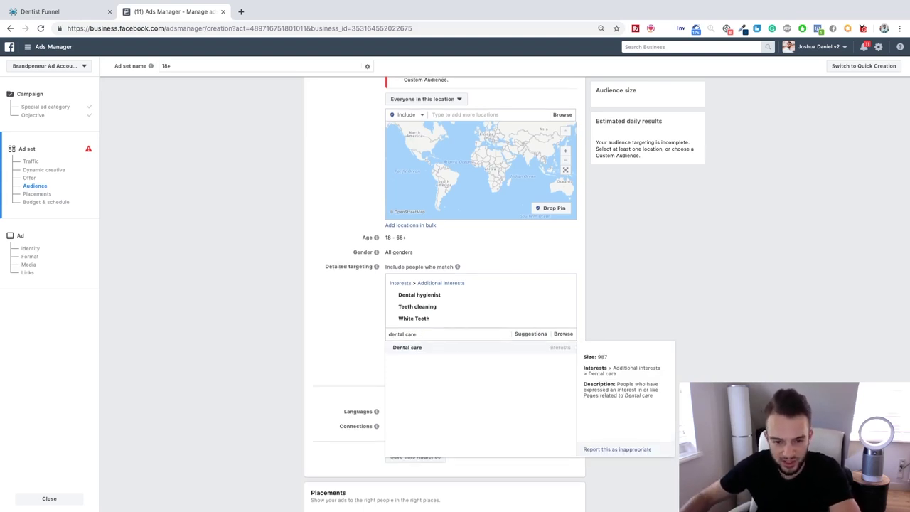
scroll(420, 326, "down", 1)
left_click(419, 325)
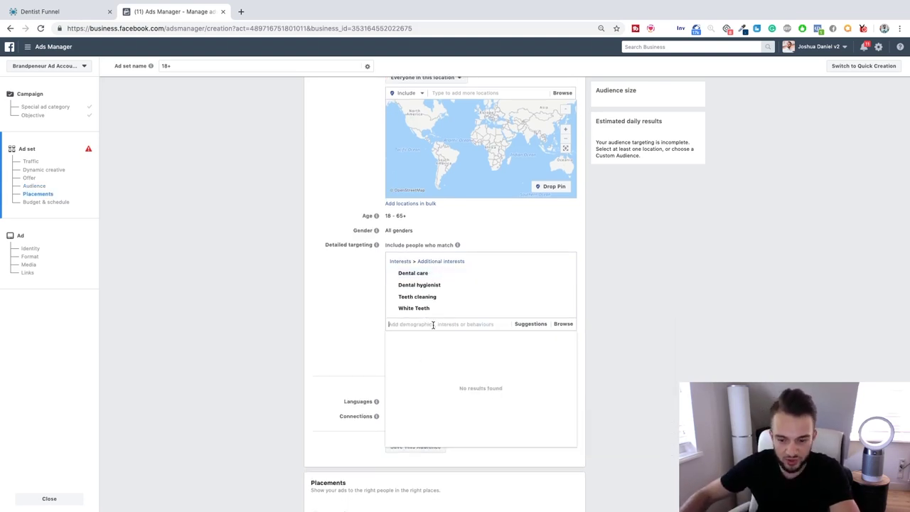
Step: Search the detailed targeting options for "cosmetic industry", and clear the search text
type("cos")
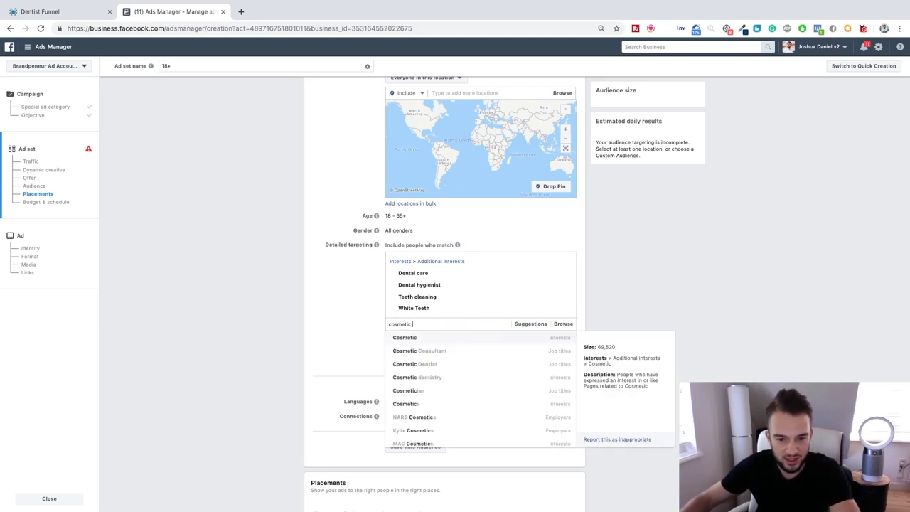
type("metic")
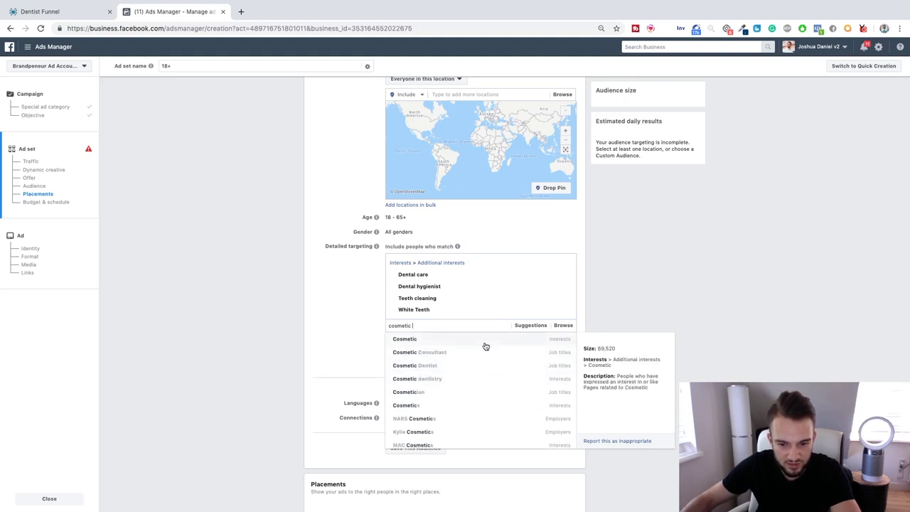
type("ind")
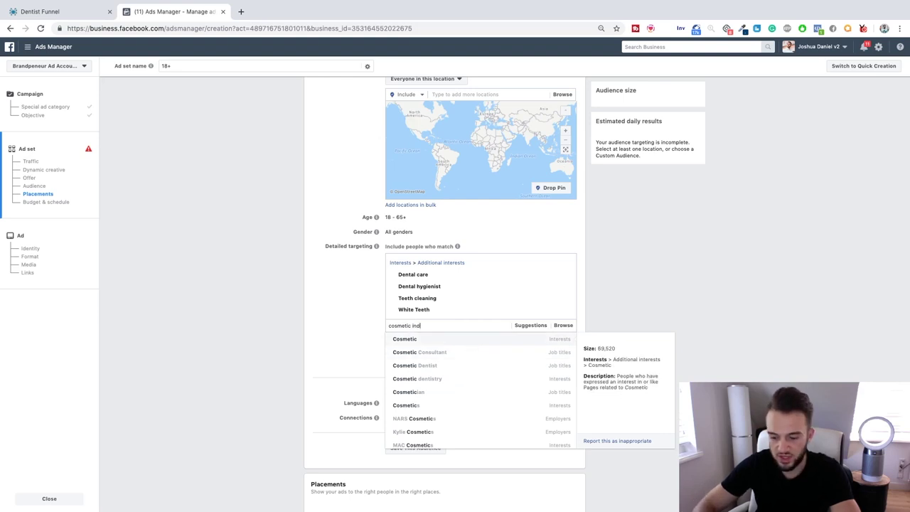
type("ustry")
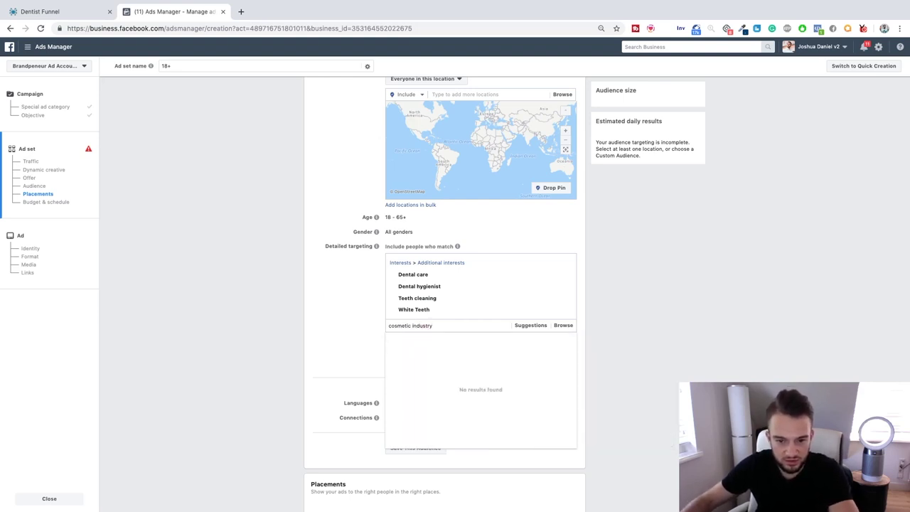
key("super+a")
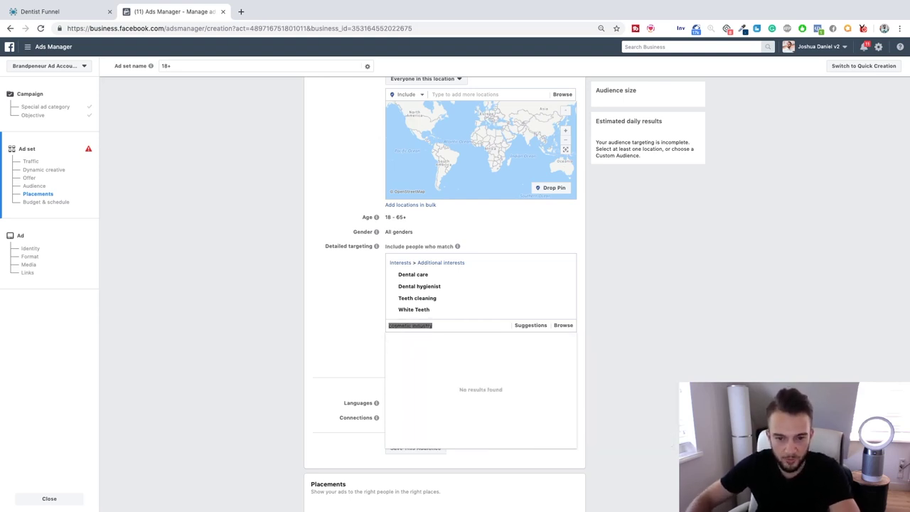
key("BackSpace")
left_click(403, 283)
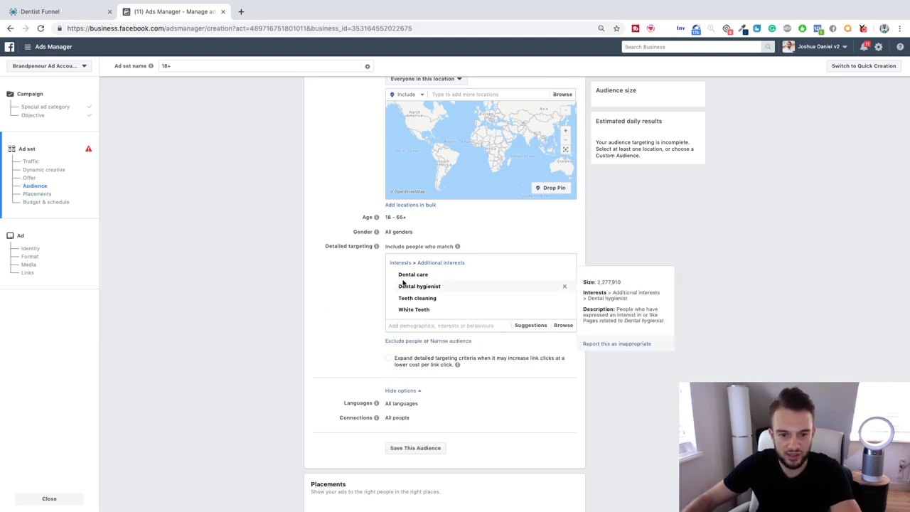